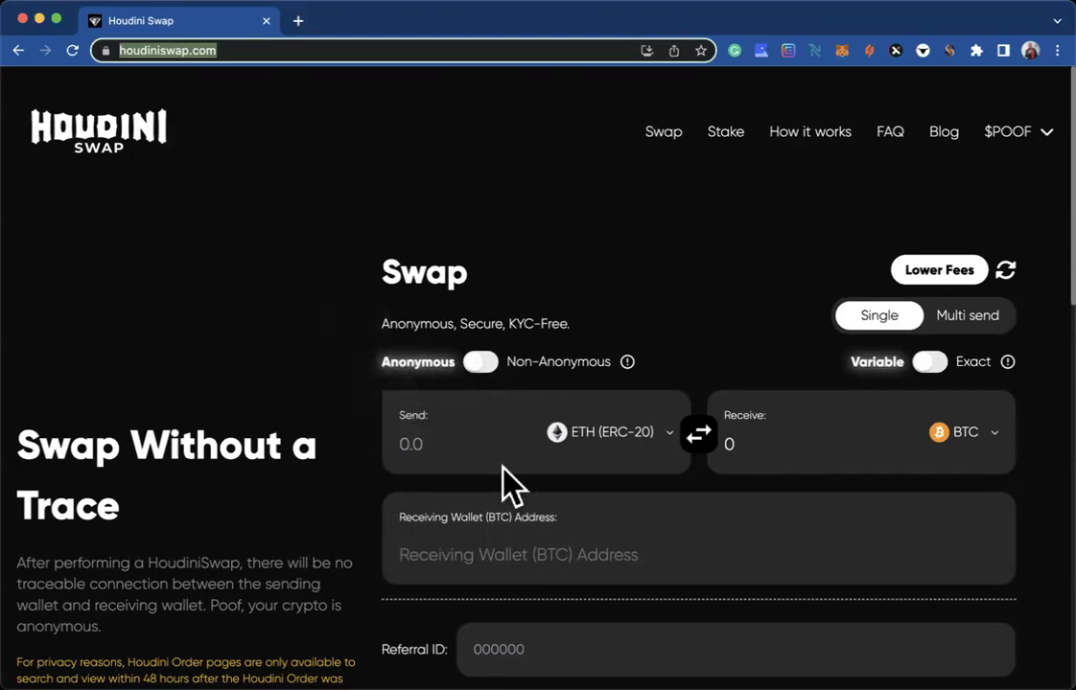
Choose ADA as the currency to send in the swap form.
{"action": "left_click", "coordinate": [591, 434]}
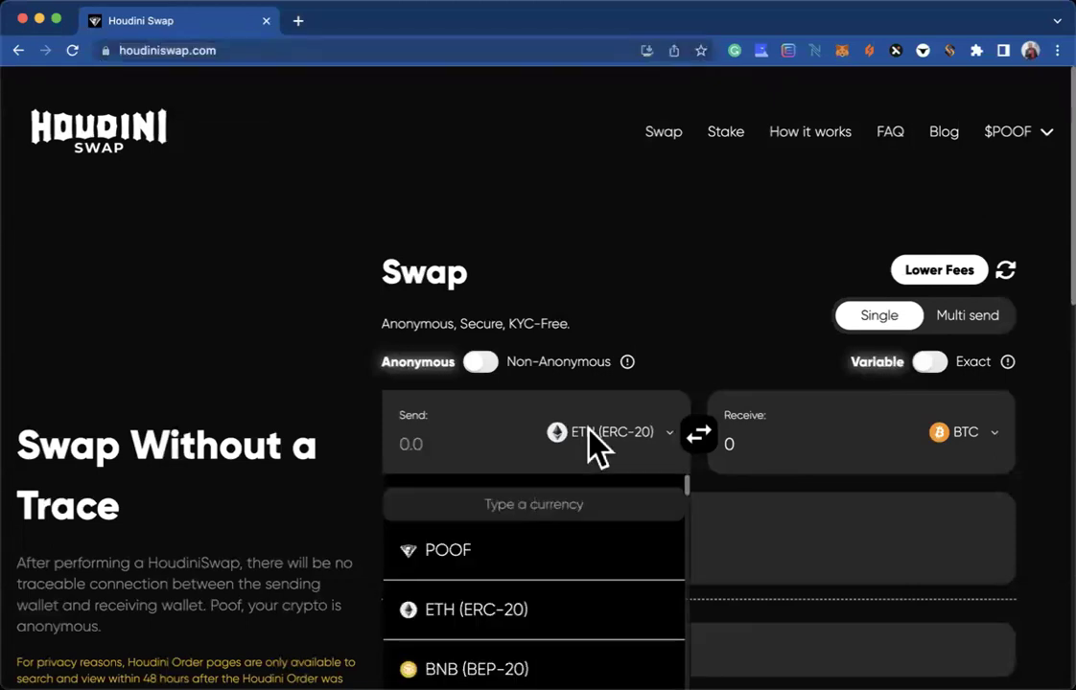
{"action": "scroll", "coordinate": [595, 595], "scroll_direction": "down", "scroll_amount": 2}
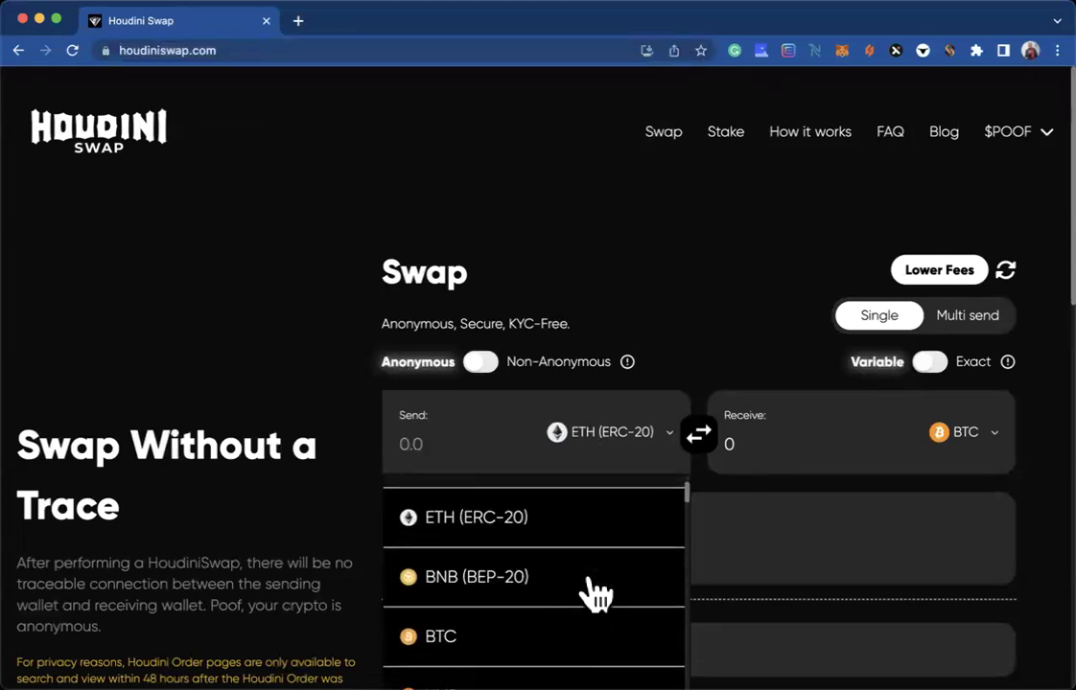
{"action": "scroll", "coordinate": [539, 595], "scroll_direction": "down", "scroll_amount": 2}
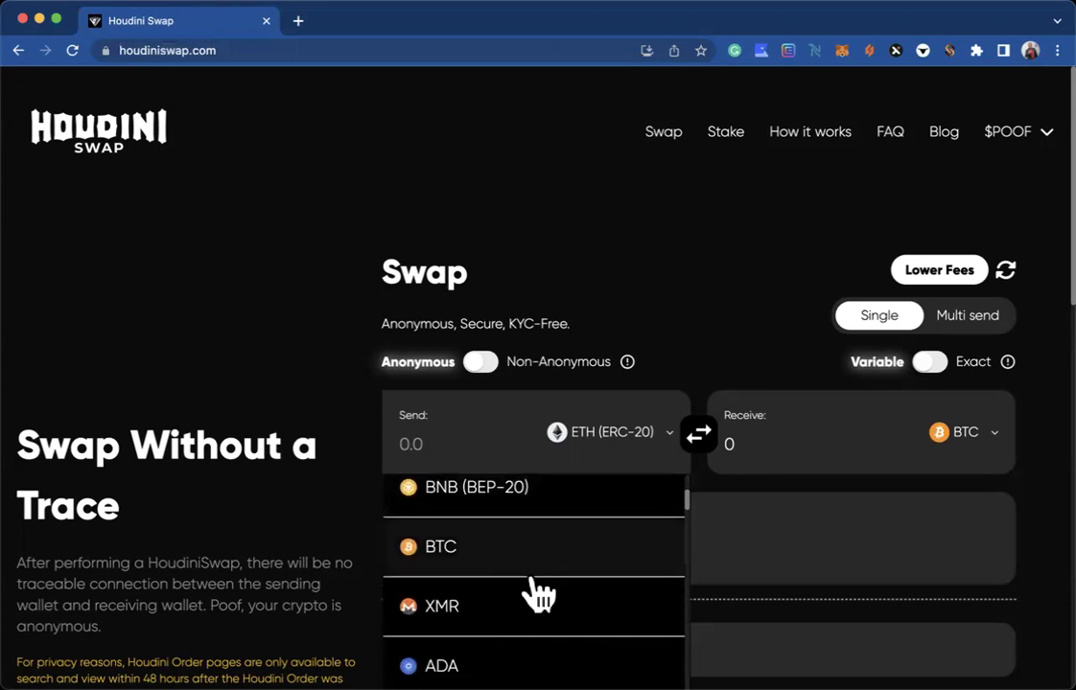
{"action": "scroll", "coordinate": [523, 619], "scroll_direction": "down", "scroll_amount": 2}
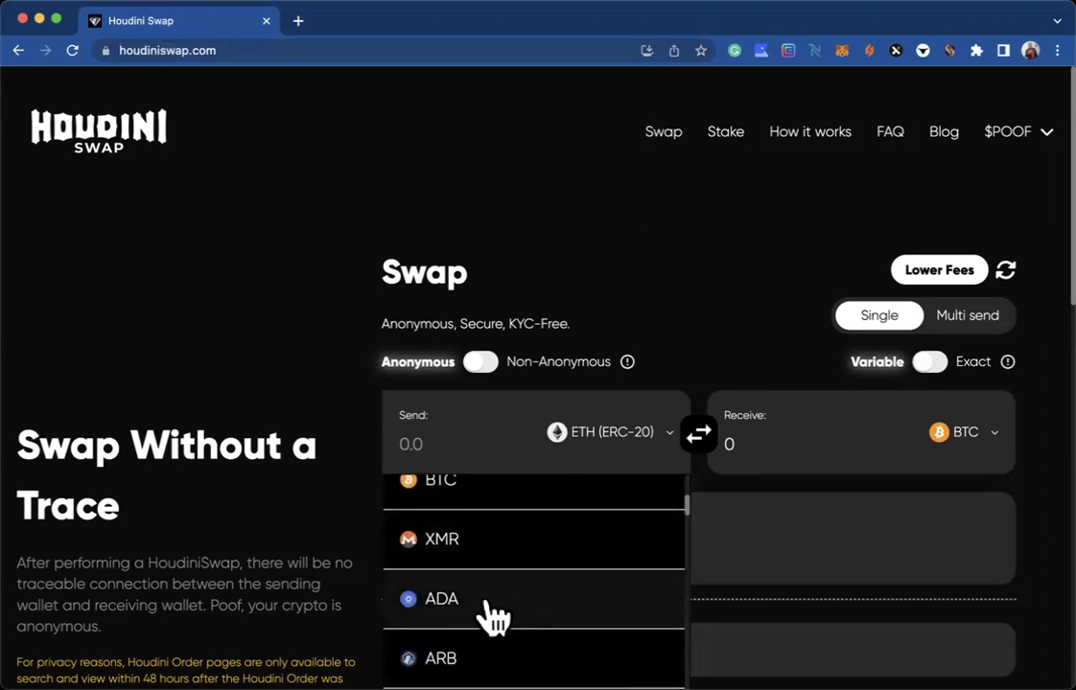
{"action": "scroll", "coordinate": [518, 612], "scroll_direction": "up", "scroll_amount": 5}
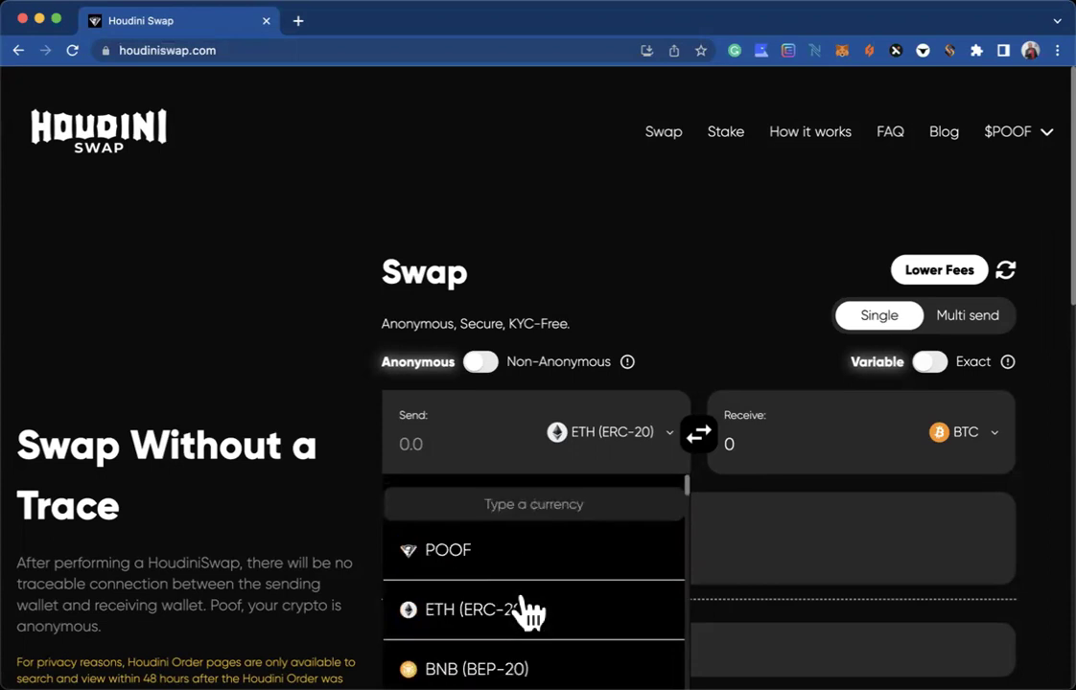
{"action": "scroll", "coordinate": [526, 614], "scroll_direction": "down", "scroll_amount": 2}
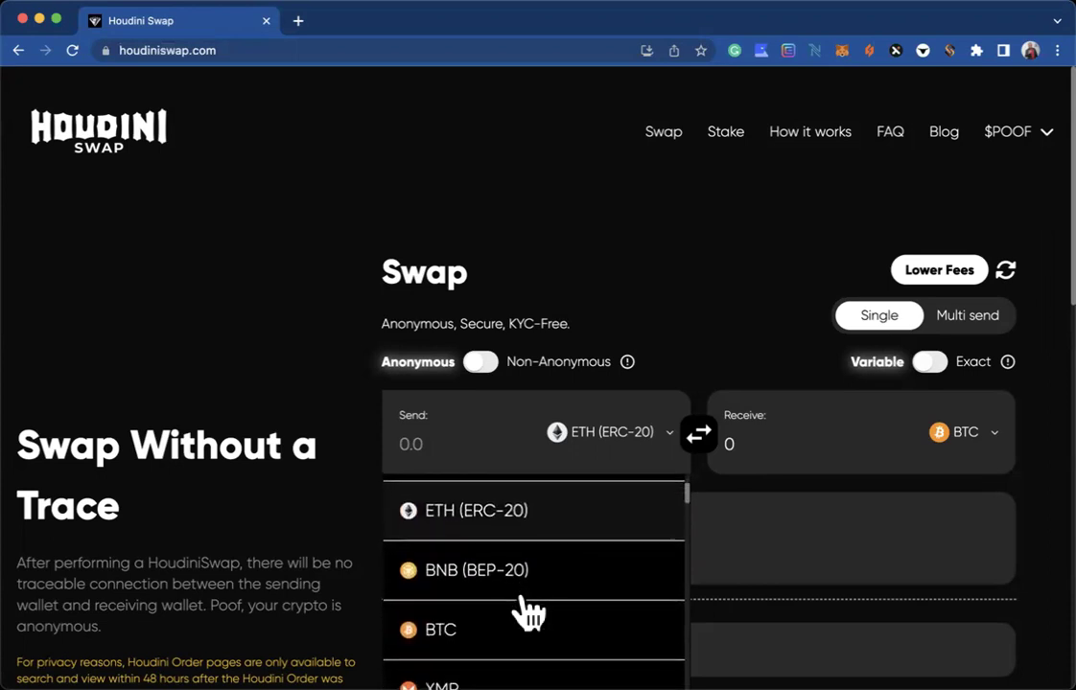
{"action": "scroll", "coordinate": [525, 612], "scroll_direction": "down", "scroll_amount": 5}
{"action": "scroll", "coordinate": [522, 606], "scroll_direction": "up", "scroll_amount": 2}
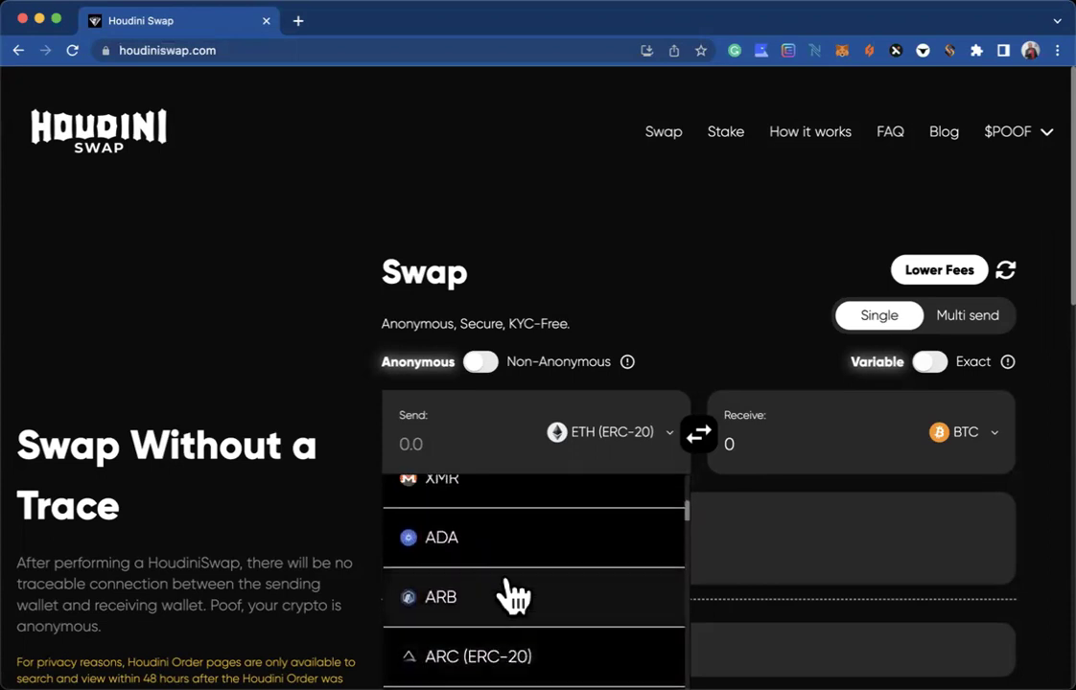
{"action": "left_click", "coordinate": [470, 541]}
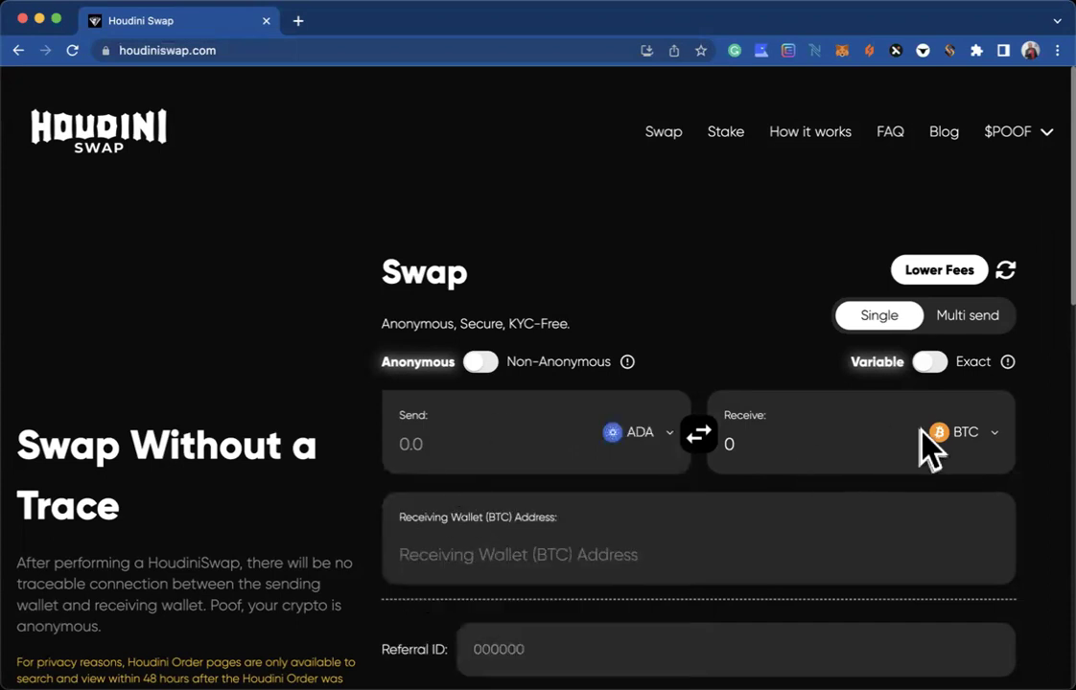
Choose POOF as the currency to receive and set the amount to send to 1000 ADA.
{"action": "left_click", "coordinate": [958, 433]}
{"action": "left_click", "coordinate": [827, 554]}
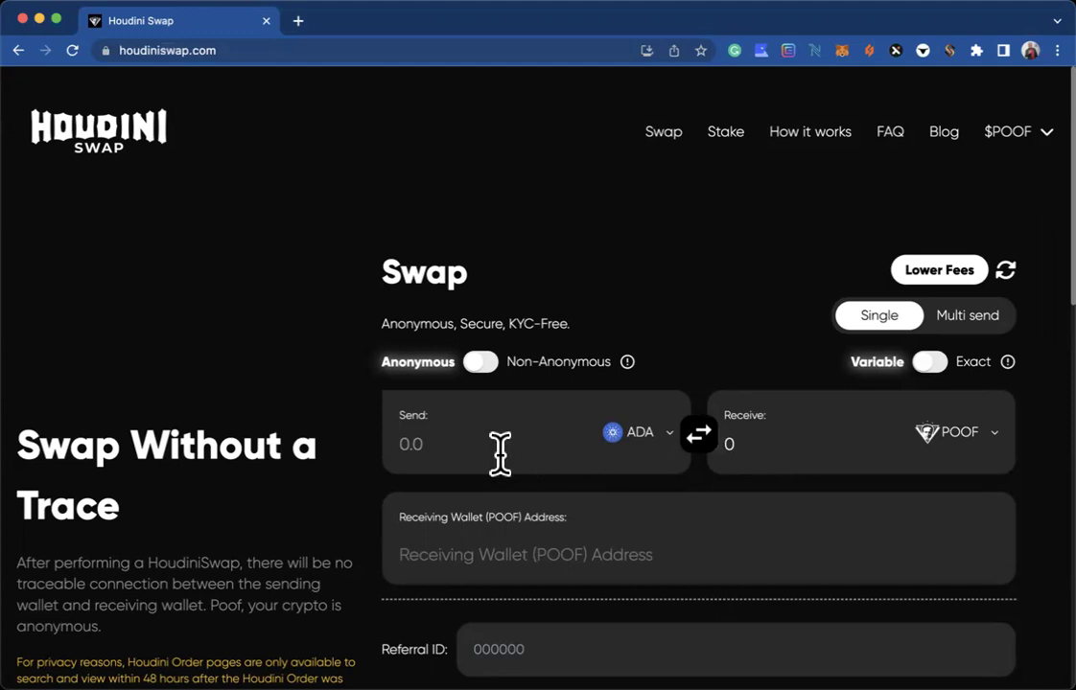
{"action": "left_click", "coordinate": [450, 443]}
{"action": "type", "text": "1000"}
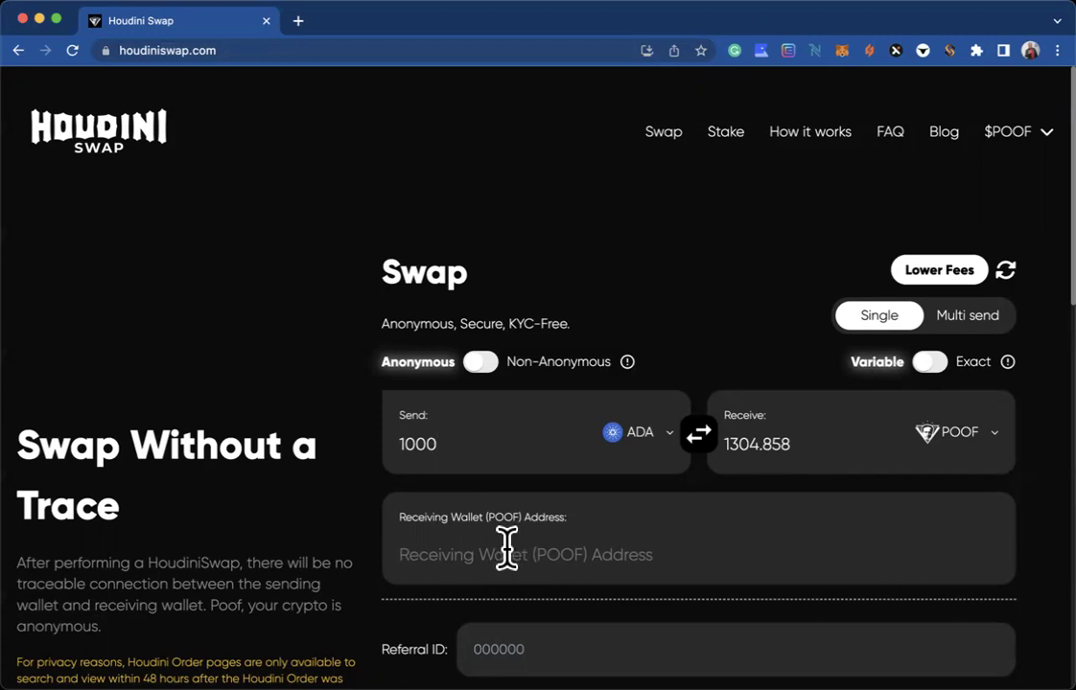
Open the MetaMask wallet extension and unlock it by entering the wallet password.
{"action": "left_click", "coordinate": [842, 50]}
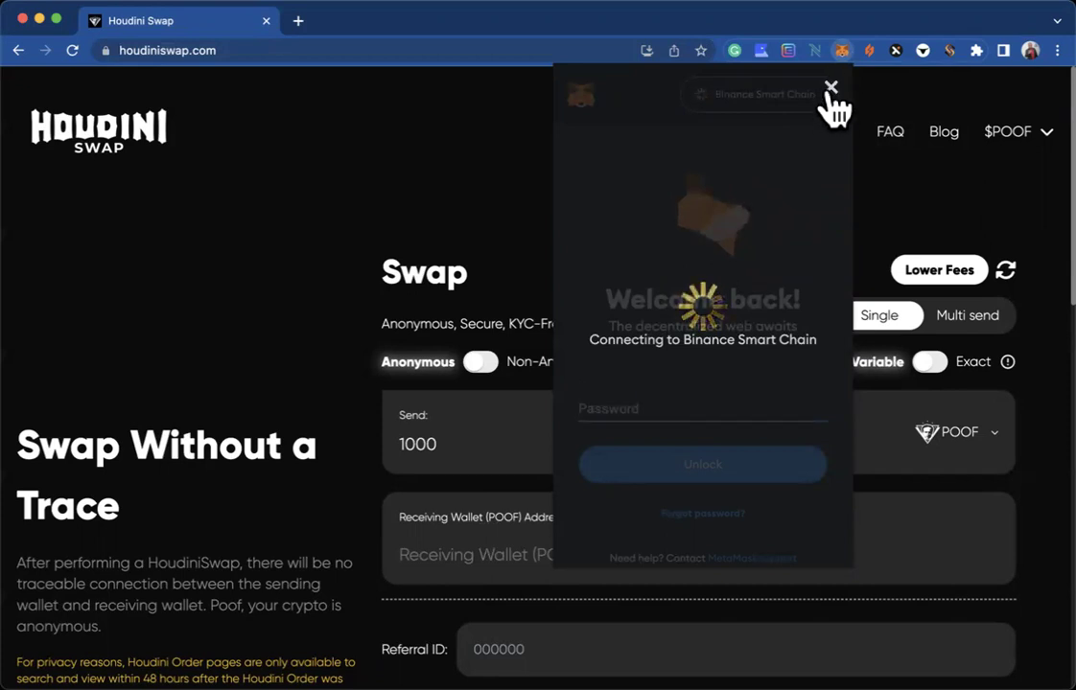
{"action": "left_click", "coordinate": [522, 158]}
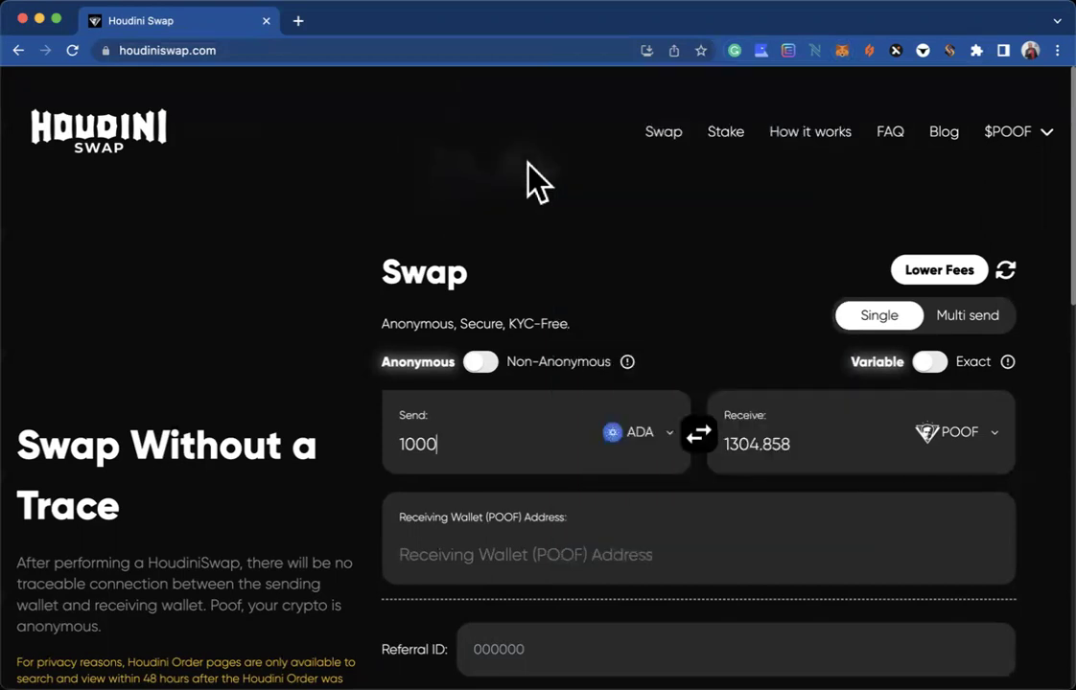
{"action": "left_click", "coordinate": [842, 50]}
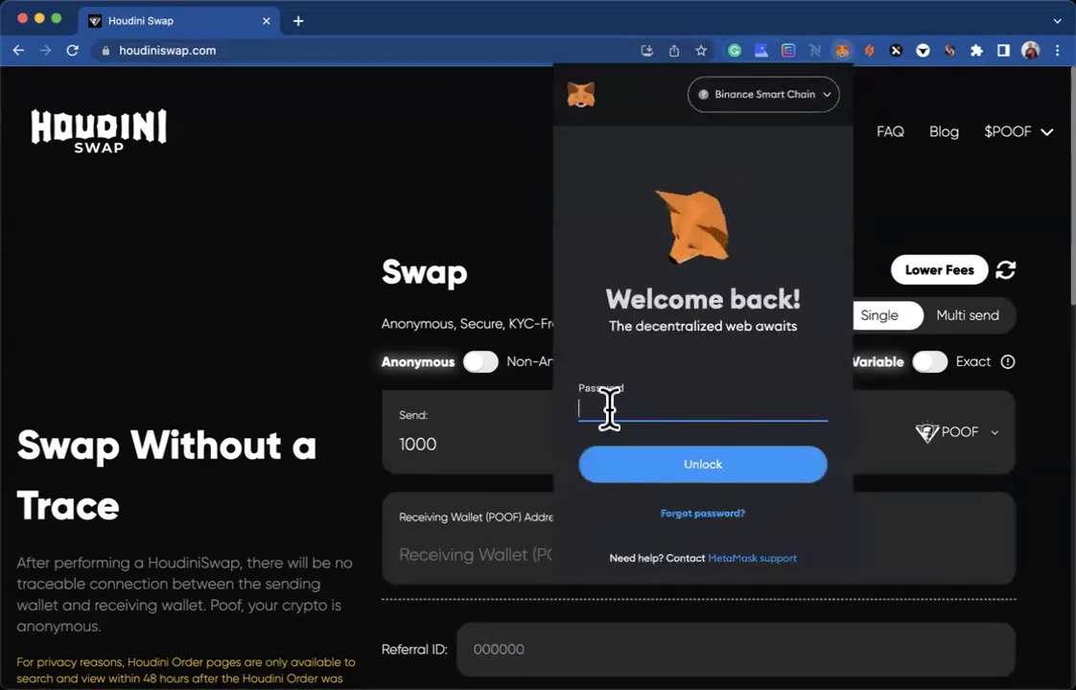
{"action": "type", "text": "aaaaaa"}
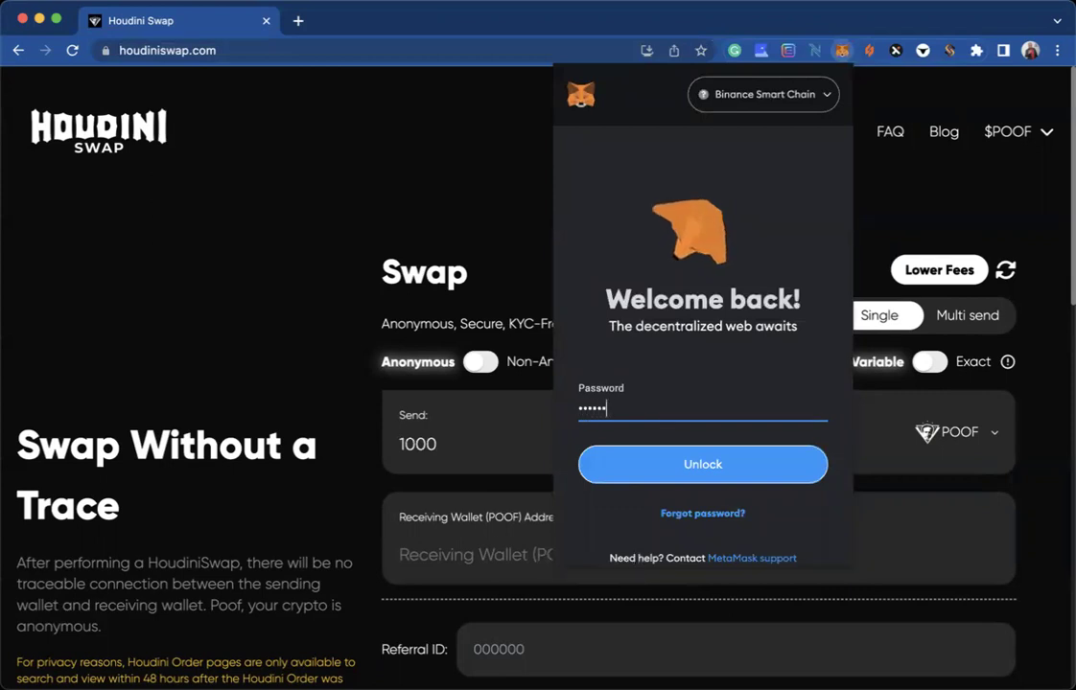
{"action": "type", "text": "aaaaa"}
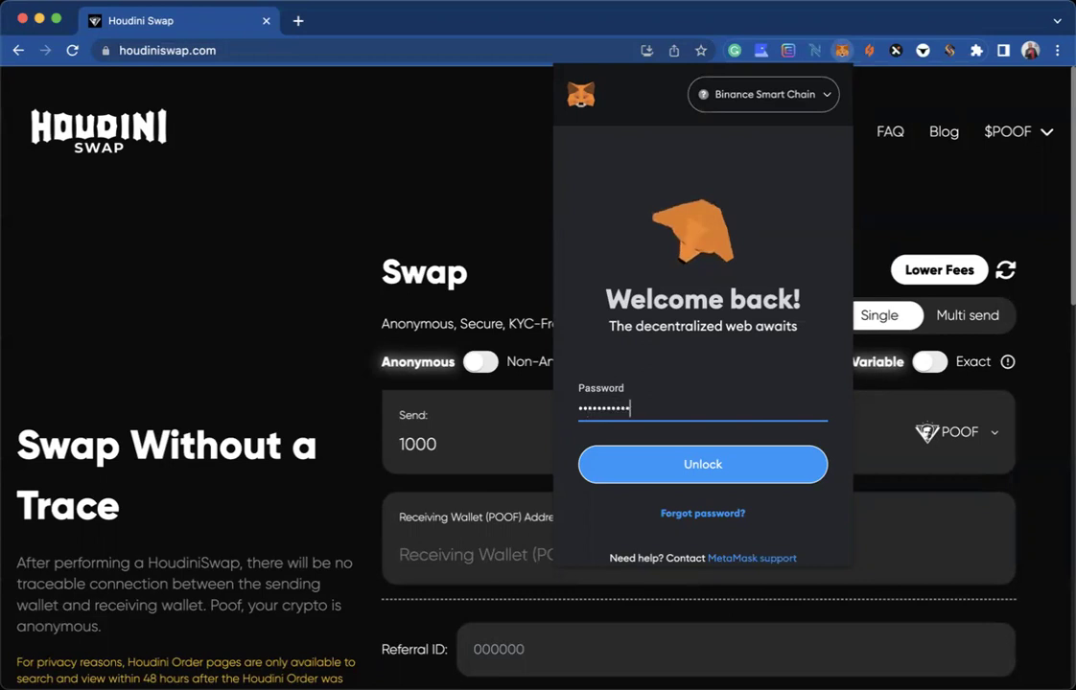
{"action": "key", "text": "Return"}
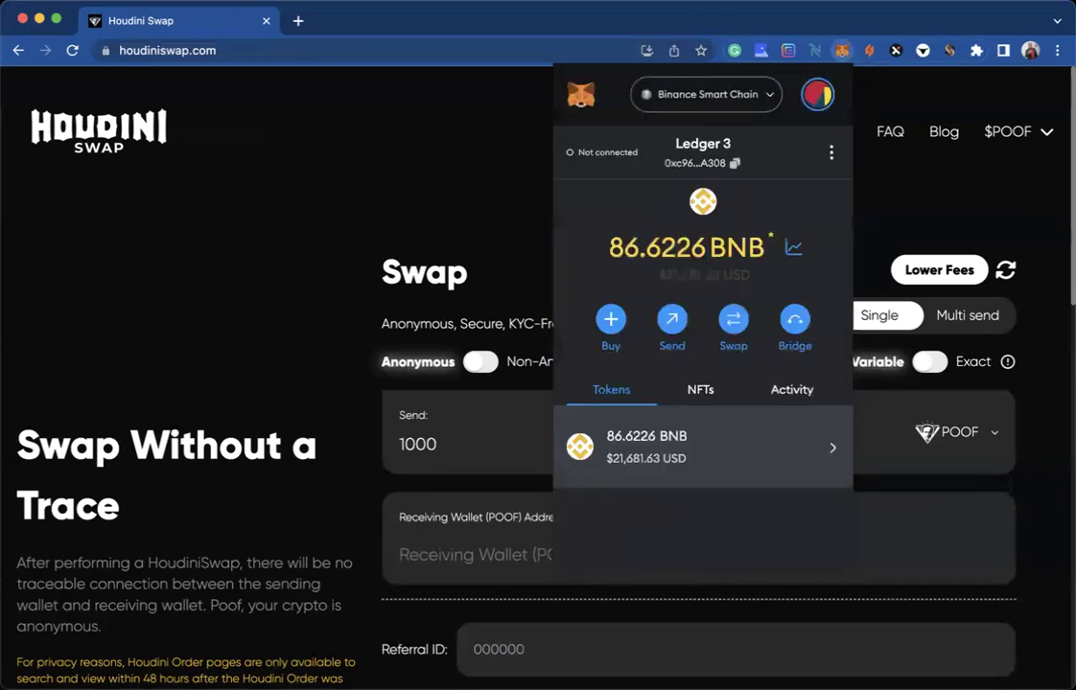
{"action": "left_click", "coordinate": [817, 94]}
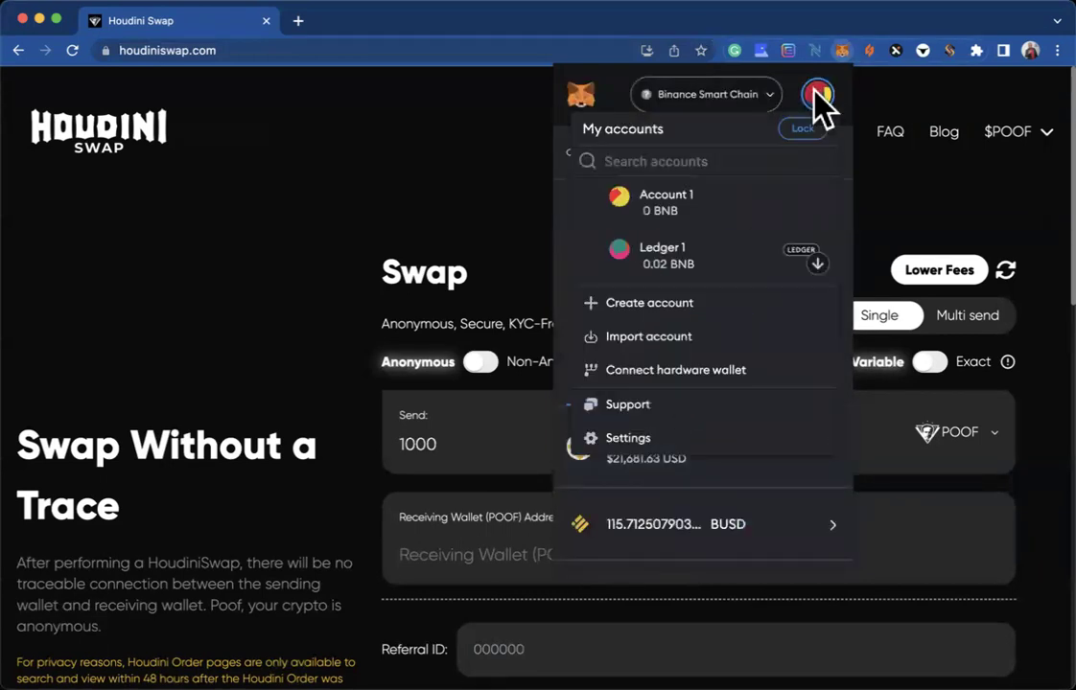
{"action": "left_click", "coordinate": [805, 104]}
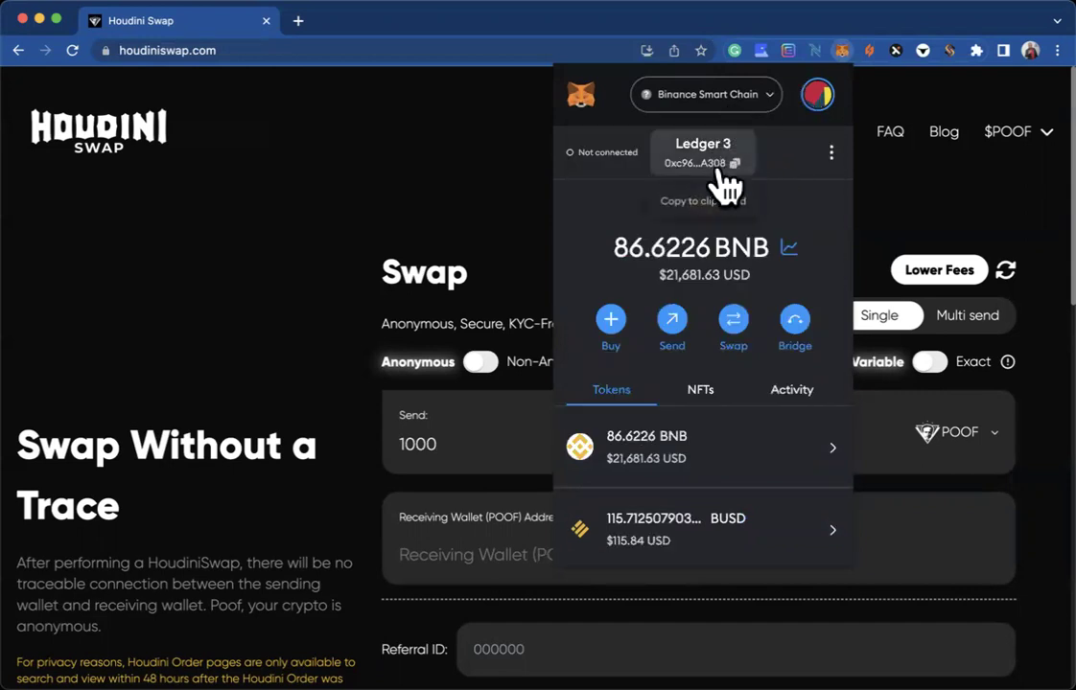
{"action": "left_click", "coordinate": [735, 165]}
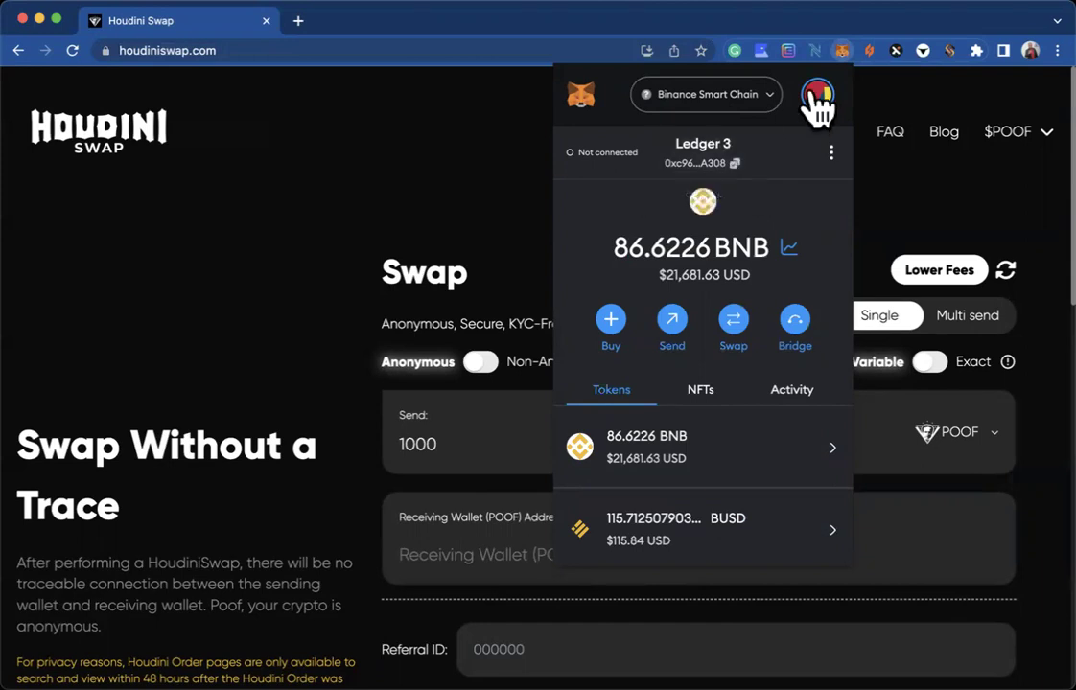
{"action": "left_click", "coordinate": [816, 96]}
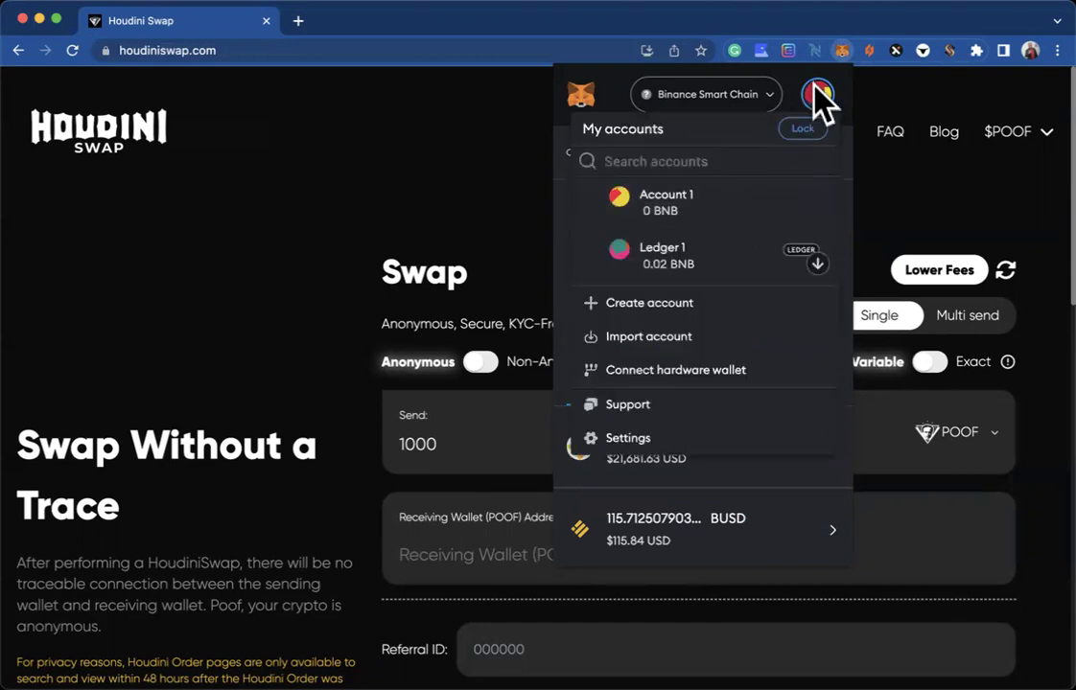
{"action": "left_click", "coordinate": [816, 95]}
{"action": "left_click", "coordinate": [816, 96]}
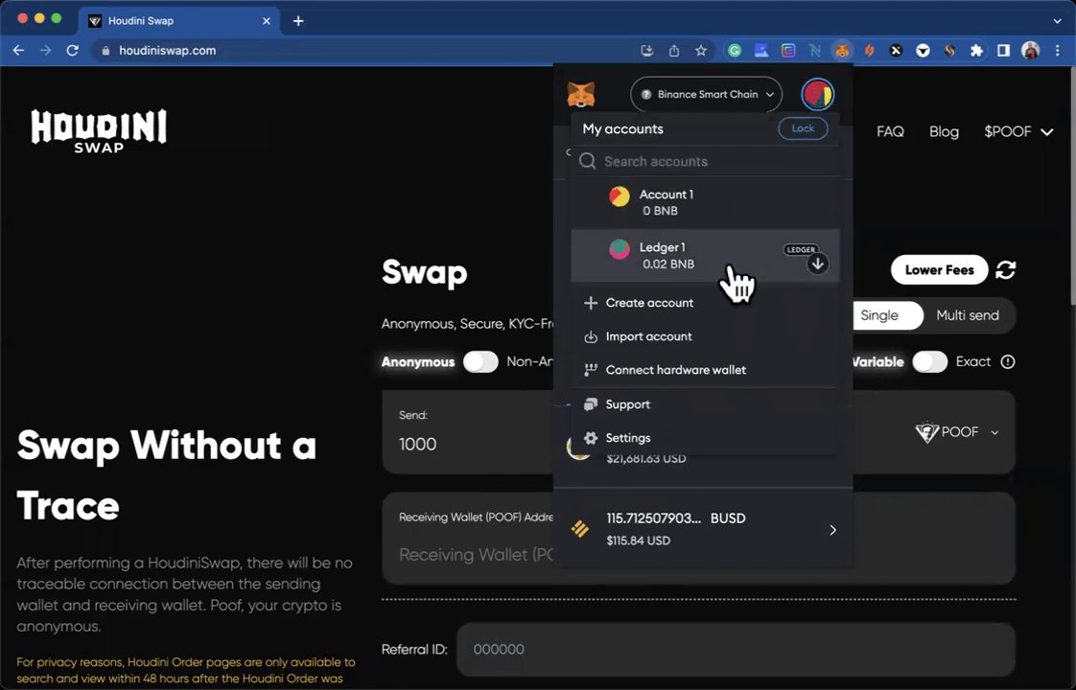
{"action": "left_click", "coordinate": [773, 108]}
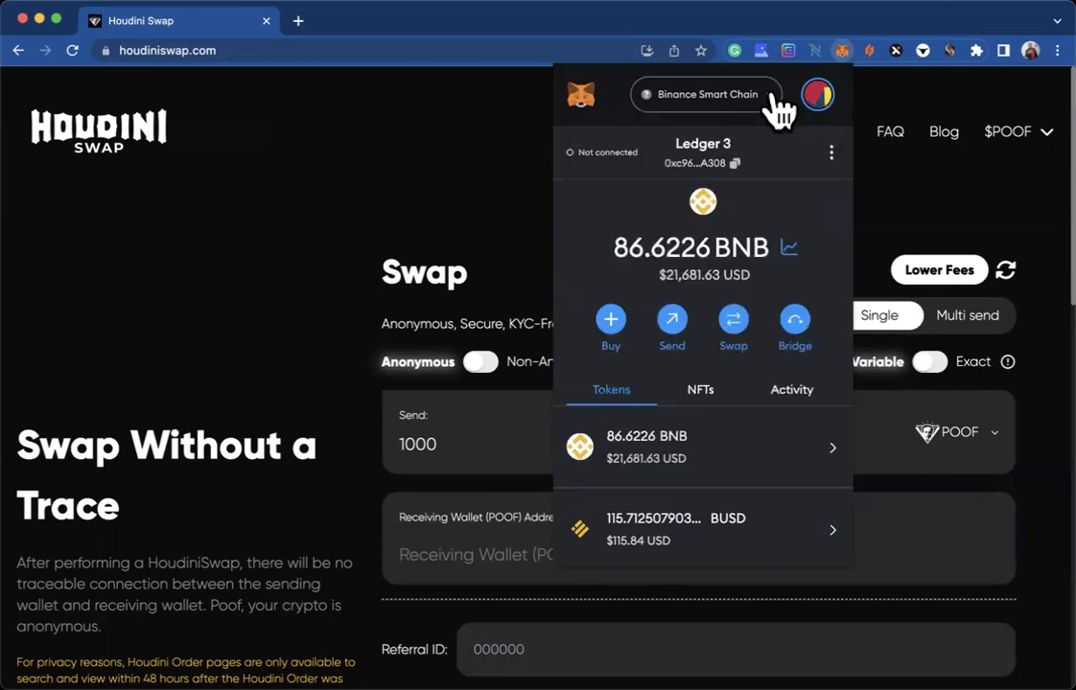
Switch the wallet network to Ethereum Mainnet and copy the Ledger 3 account's address.
{"action": "left_click", "coordinate": [773, 96]}
{"action": "left_click", "coordinate": [730, 226]}
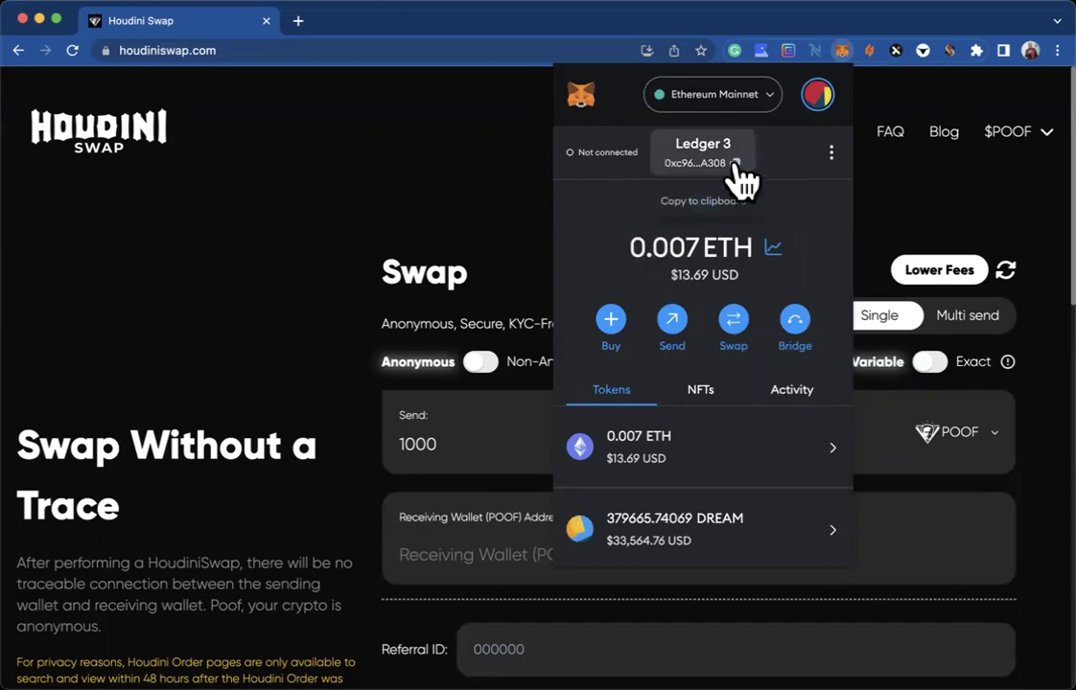
{"action": "left_click", "coordinate": [736, 164]}
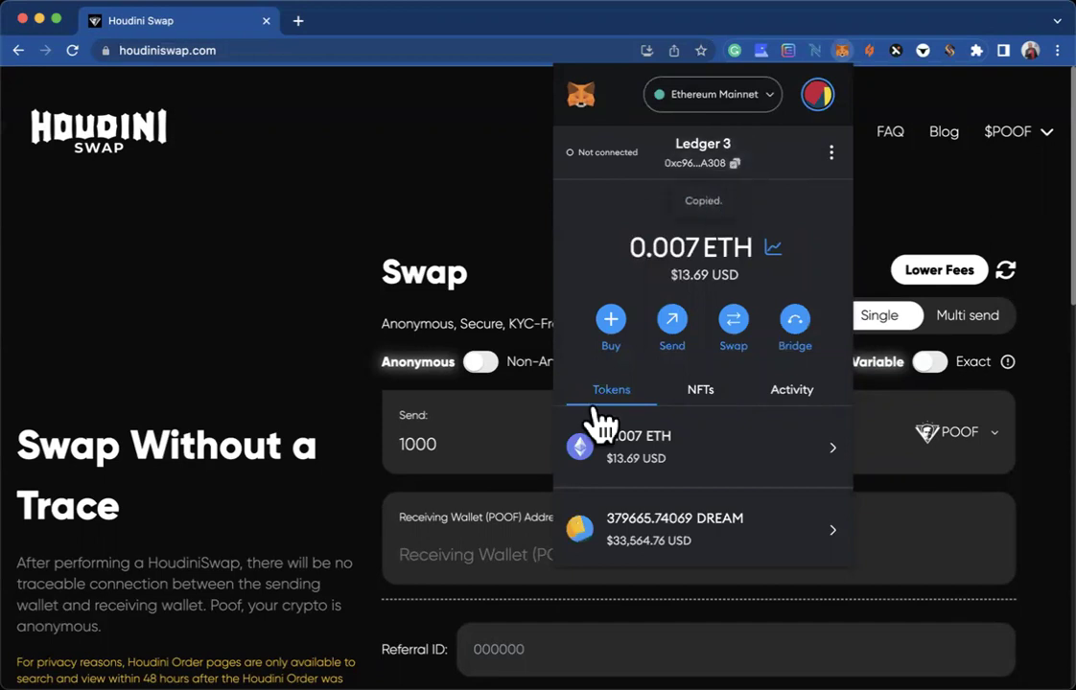
Paste the copied wallet address as the receiving POOF wallet address in the swap form.
{"action": "left_click", "coordinate": [454, 556]}
{"action": "left_click", "coordinate": [445, 550]}
{"action": "right_click", "coordinate": [446, 549]}
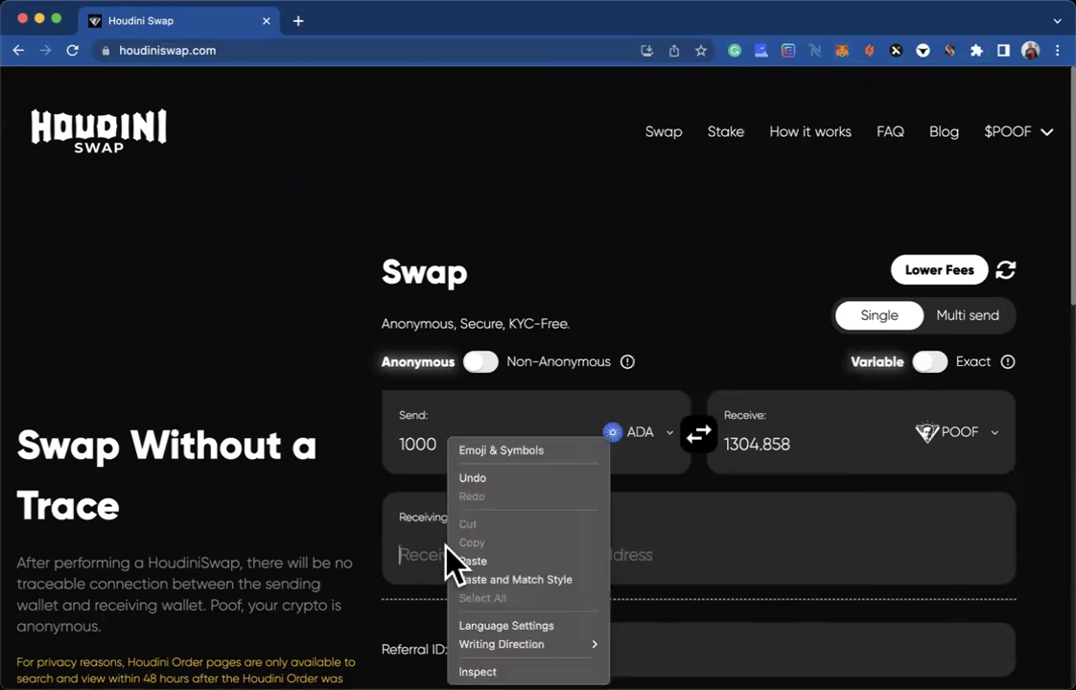
{"action": "left_click", "coordinate": [472, 561]}
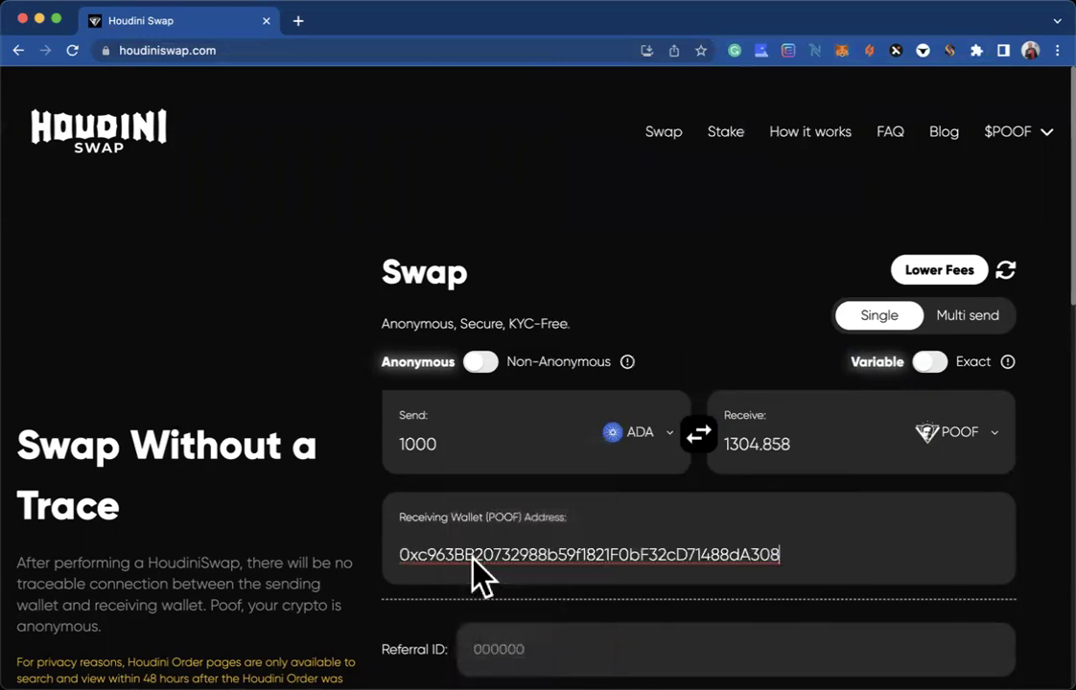
Submit the anonymous ADA to POOF swap, leaving the referral ID empty.
{"action": "scroll", "coordinate": [891, 533], "scroll_direction": "down", "scroll_amount": 3}
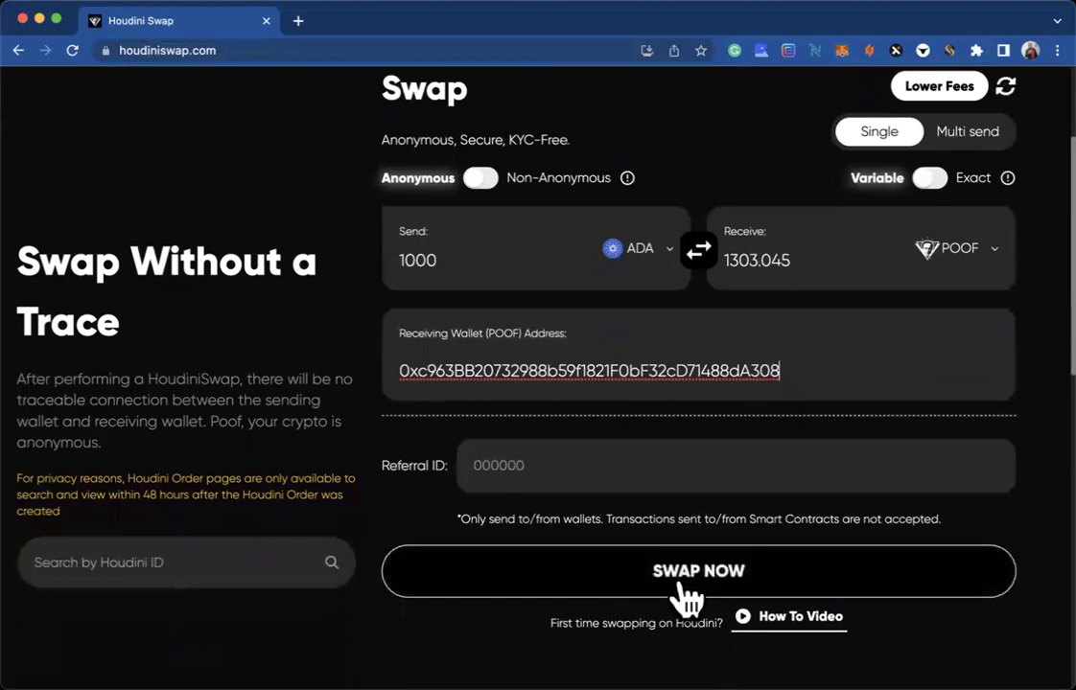
{"action": "left_click", "coordinate": [699, 575]}
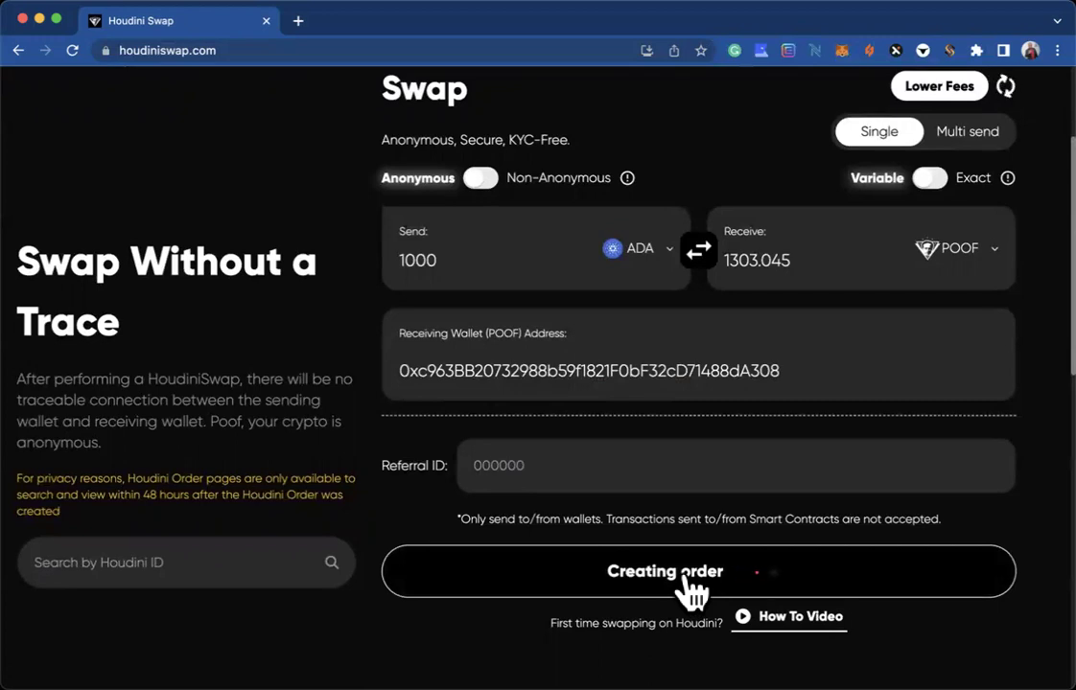
Review the order's payment details, view the QR code of the ADA deposit address, and close it.
{"action": "scroll", "coordinate": [576, 584], "scroll_direction": "down", "scroll_amount": 1}
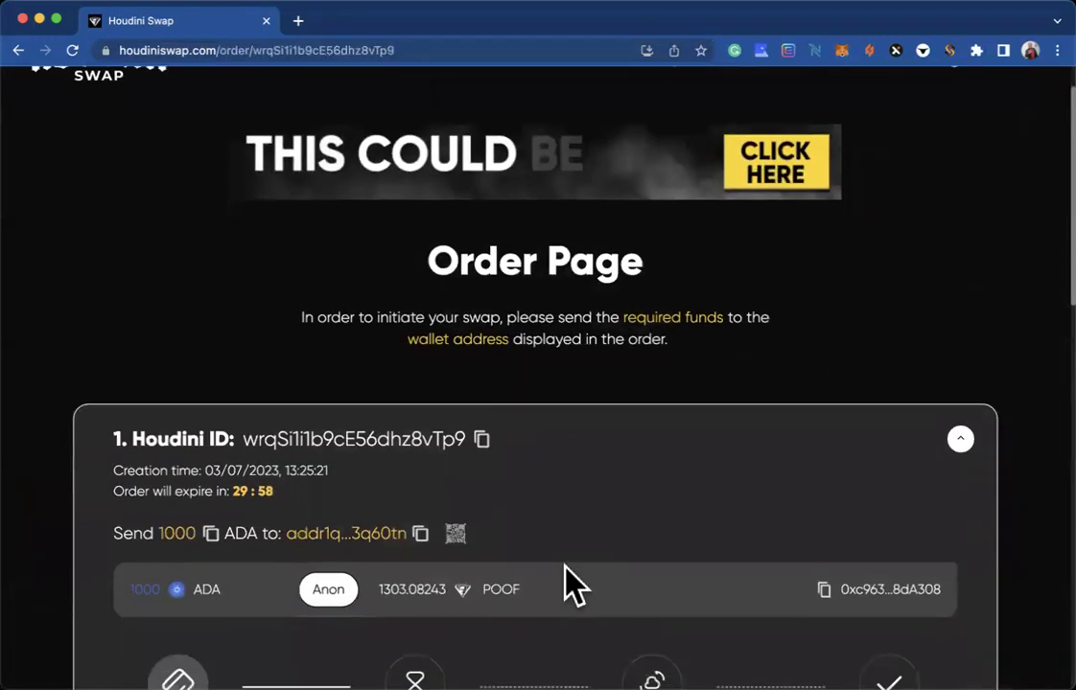
{"action": "scroll", "coordinate": [570, 585], "scroll_direction": "down", "scroll_amount": 2}
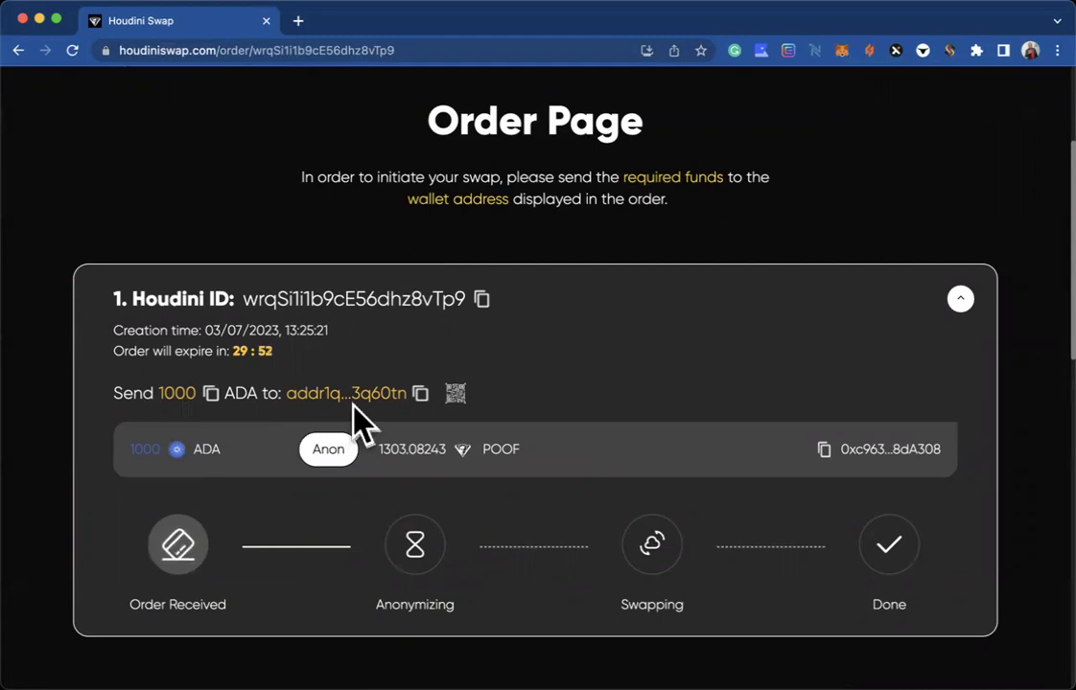
{"action": "left_click", "coordinate": [456, 393]}
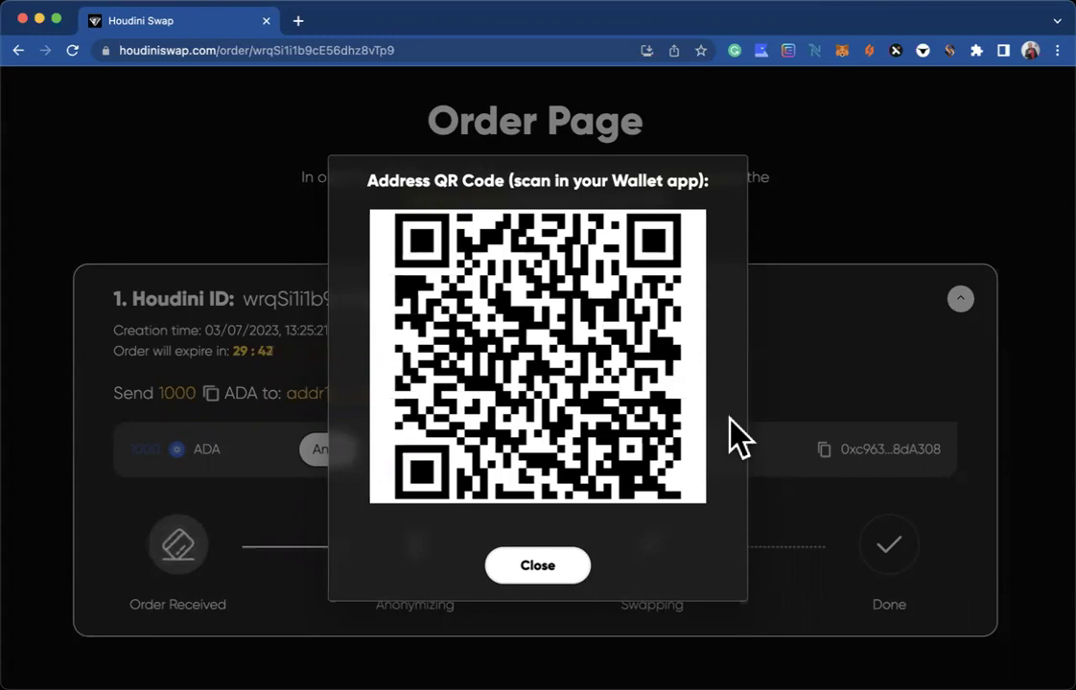
{"action": "left_click", "coordinate": [785, 231]}
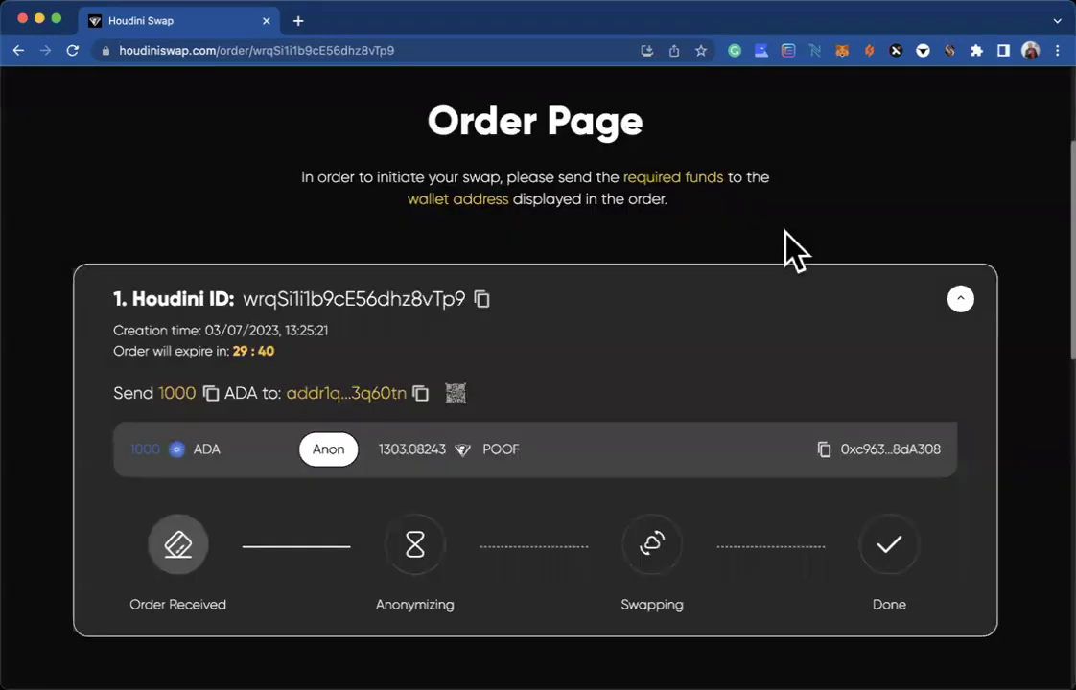